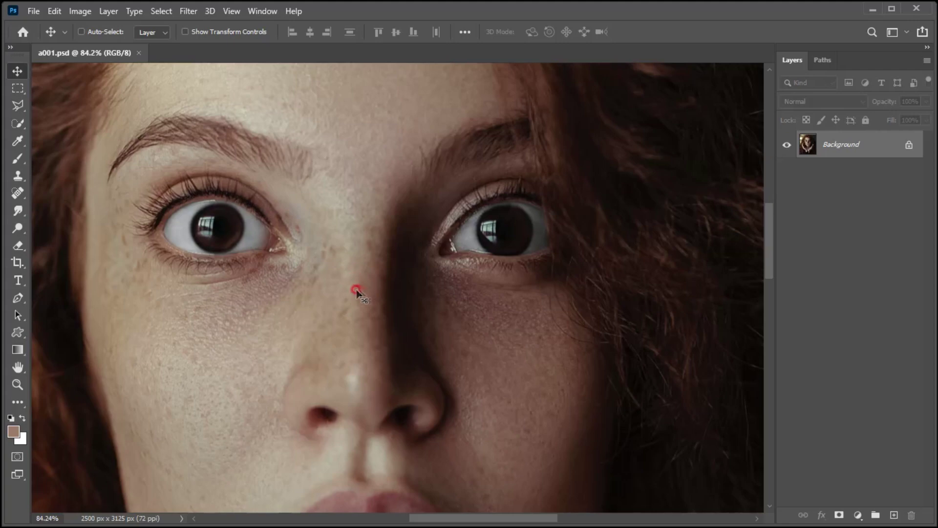
Reset the default colours and add a Curves adjustment layer with its midpoint lowered to input 127, output 44
key("d")
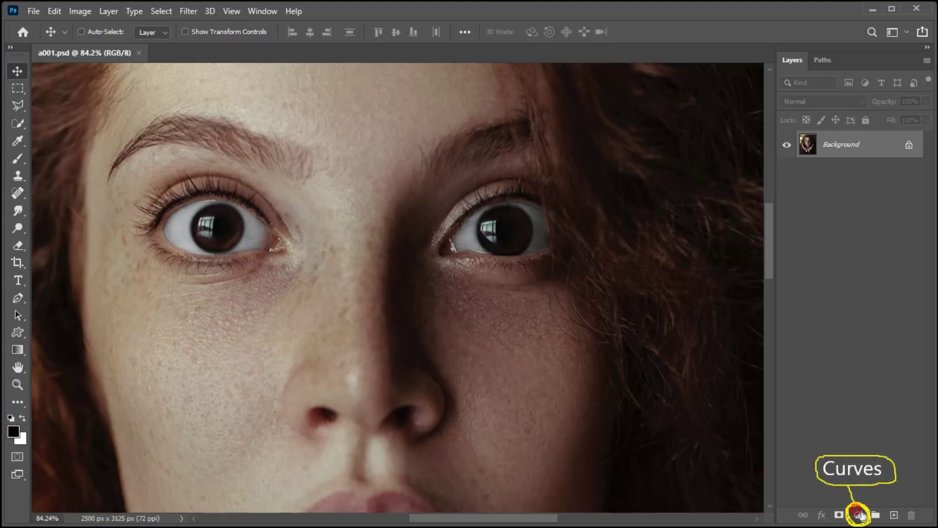
left_click(858, 515)
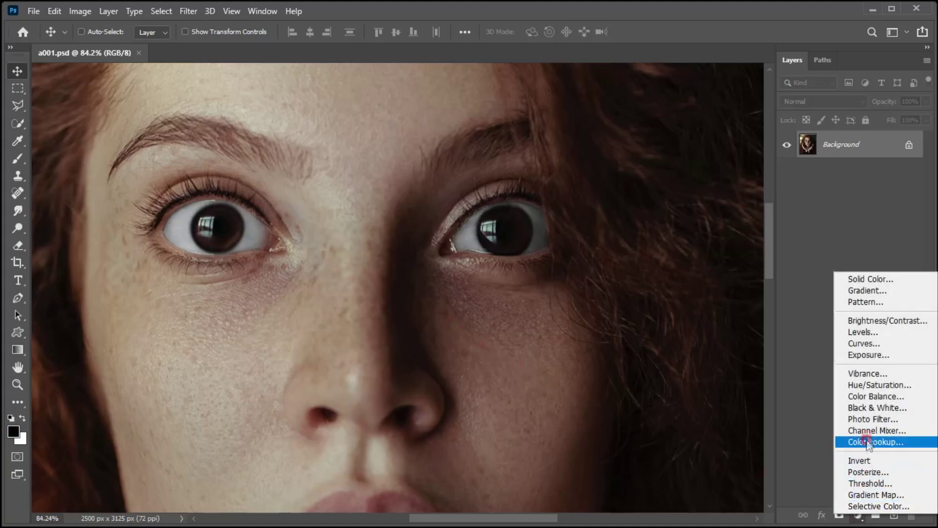
left_click(858, 344)
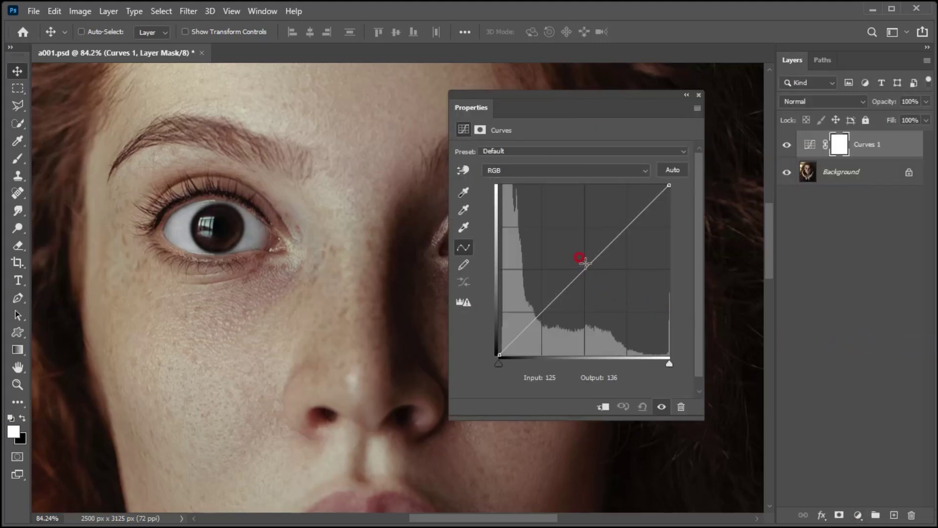
left_click_drag(583, 271, 585, 325)
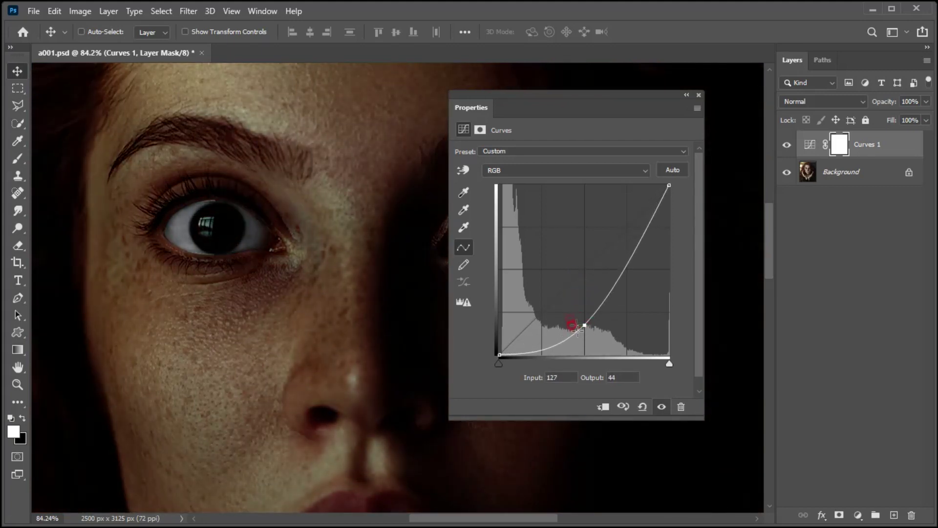
left_click(699, 95)
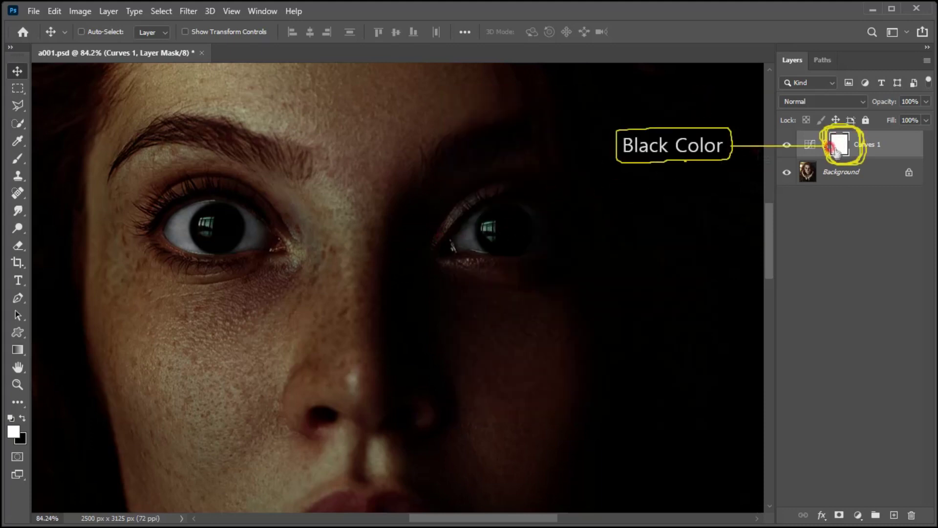
Invert the Curves 1 layer mask to black and activate the Brush tool
left_click(839, 144)
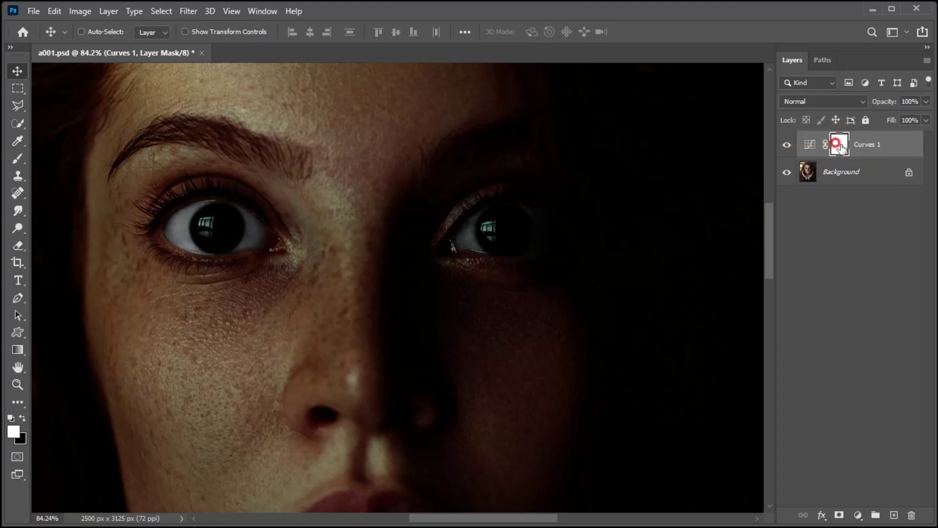
key("ctrl+i")
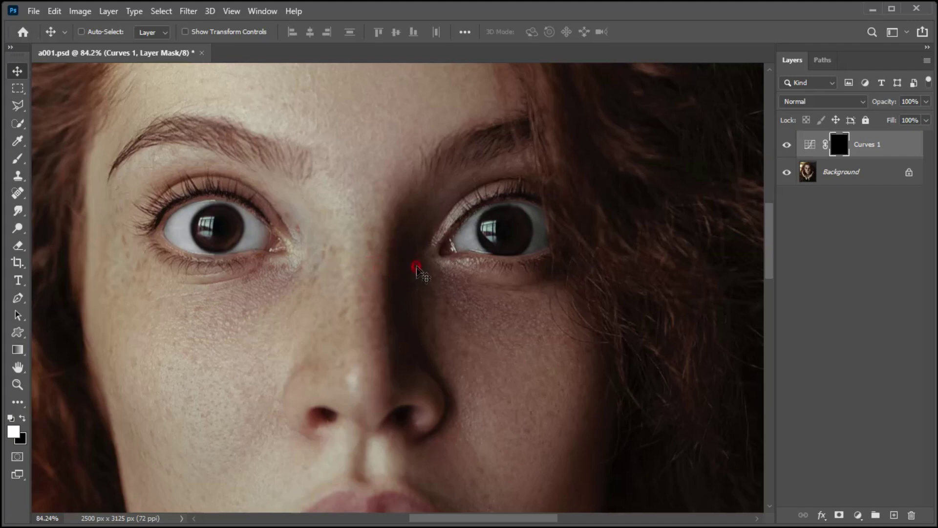
left_click(18, 159)
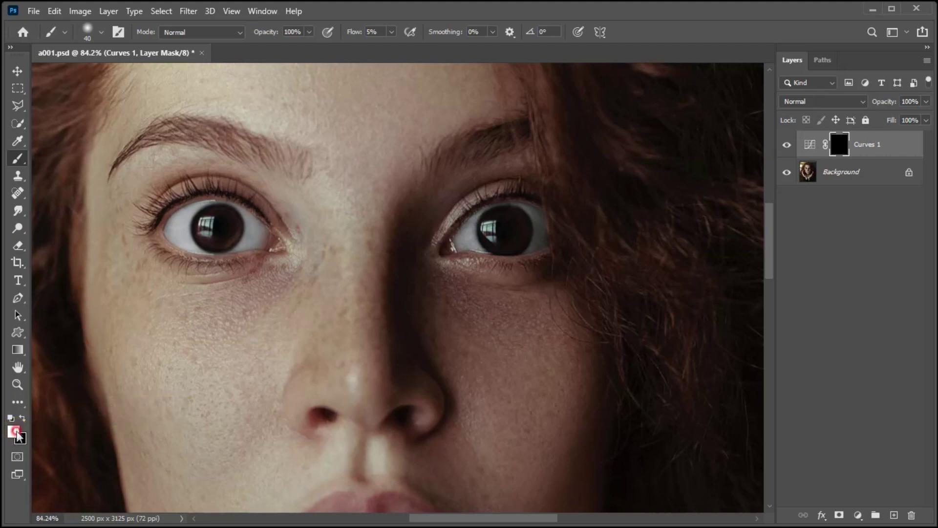
Show the brush presets and choose Eyebrow Left 004 from the Eyebrow group
left_click(259, 11)
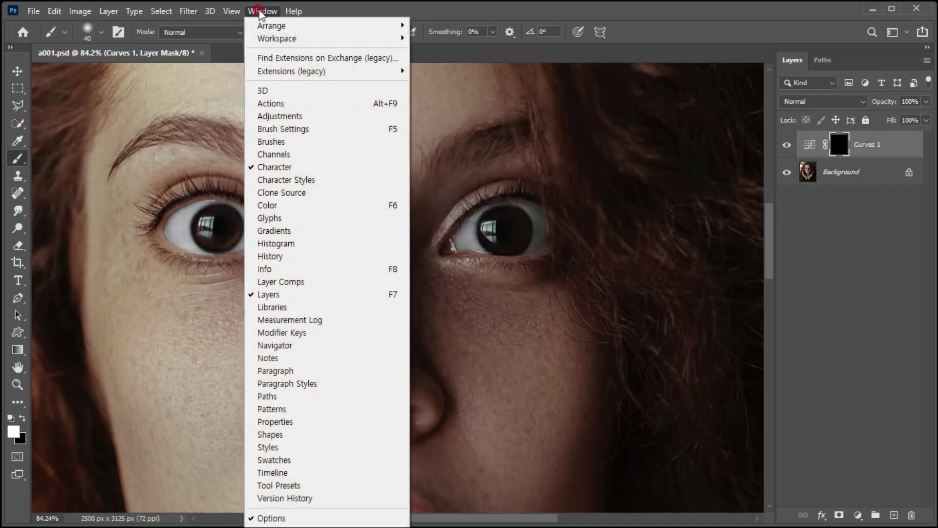
left_click(278, 142)
left_click_drag(533, 132, 482, 112)
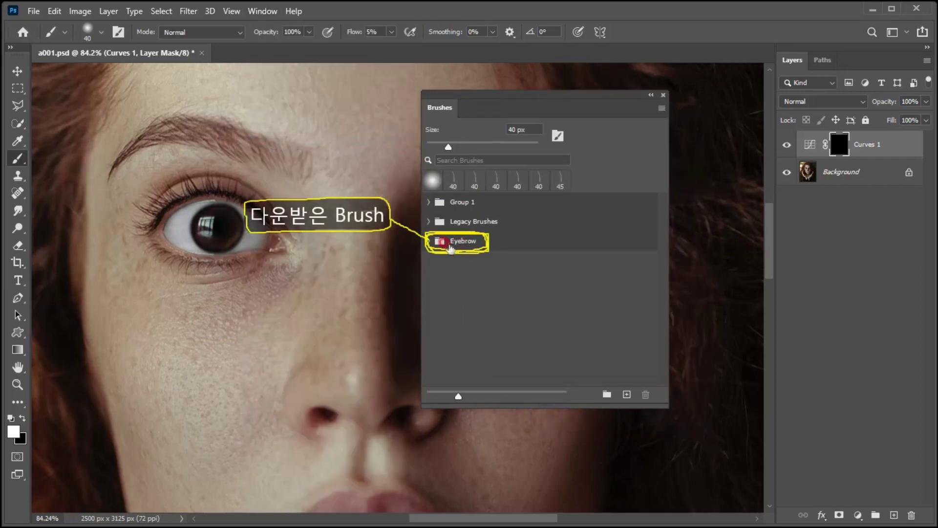
left_click(428, 240)
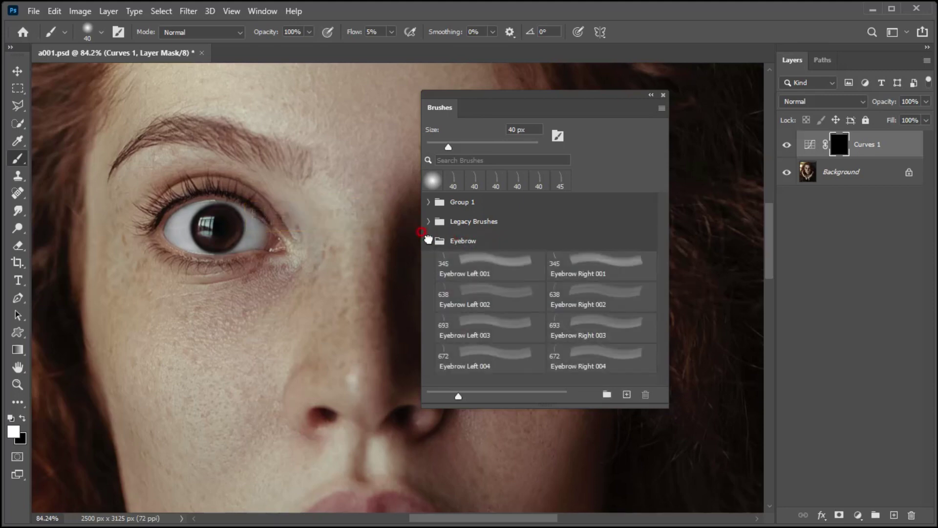
left_click(461, 359)
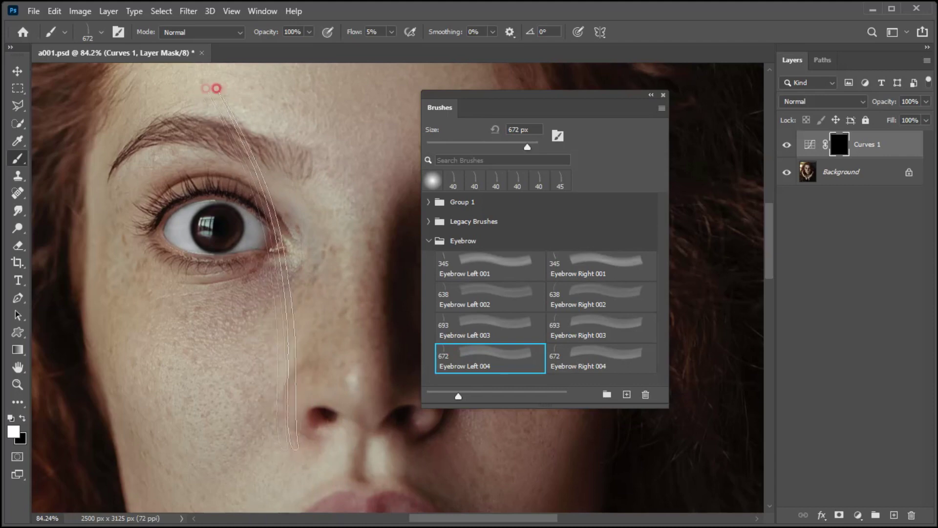
Reduce the size of the Eyebrow Left 004 brush to 500 px
key("bracketleft")
key("bracketleft")
key("bracketleft")
key("bracketleft")
key("bracketleft")
key("bracketleft")
key("bracketleft")
key("bracketright")
key("bracketright")
key("bracketright")
key("bracketright")
key("bracketright")
key("bracketleft")
key("bracketleft")
key("bracketleft")
key("bracketleft")
key("bracketleft")
key("bracketright")
key("bracketright")
key("bracketright")
key("bracketright")
key("bracketright")
key("bracketleft")
key("bracketleft")
key("bracketleft")
key("bracketleft")
key("bracketleft")
key("bracketright")
key("bracketright")
key("bracketright")
key("bracketright")
key("bracketright")
Rotate the eyebrow brush tip to an angle of 55°
key("Left")
key("Left")
key("Left")
key("Left")
key("Left")
key("Left")
key("Left")
key("Left")
key("Left")
key("Left")
key("Left")
key("Left")
key("Left")
key("Left")
key("Left")
key("Left")
key("Left")
key("Left")
key("Left")
key("Left")
key("Right")
key("Right")
key("Right")
key("Right")
key("Right")
key("Right")
key("Right")
key("Right")
key("Right")
key("Right")
key("Right")
key("Right")
key("Right")
key("Right")
key("Right")
key("Right")
key("Right")
key("Right")
key("Right")
key("Right")
key("Left")
key("Left")
key("Left")
key("Left")
key("Left")
key("Left")
key("Left")
key("Left")
key("Left")
key("Left")
key("Left")
key("Left")
key("Left")
key("Left")
key("Left")
key("Left")
key("Left")
key("Left")
key("Left")
key("Left")
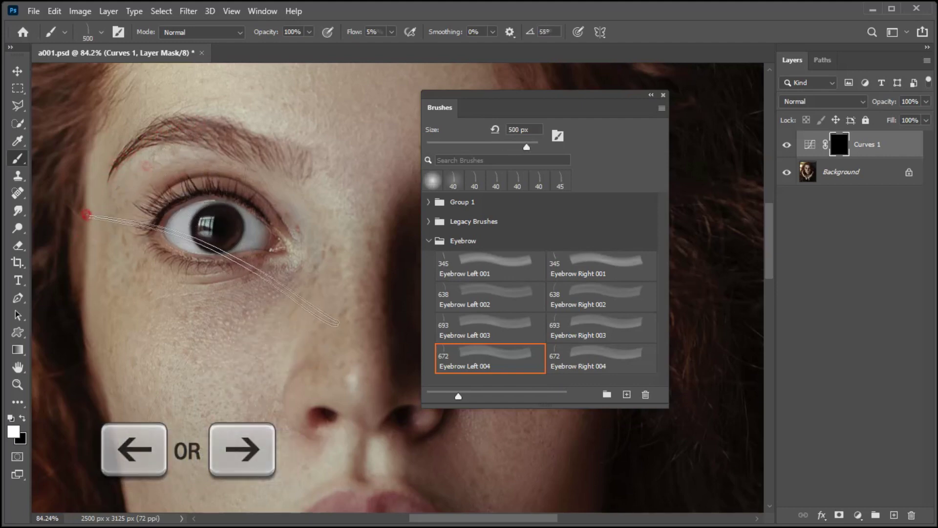
Rotate the eyebrow brush tip clockwise and set the brush flow to 100%
key("Right")
key("Right")
key("Right")
key("Right")
key("Right")
key("Right")
key("Right")
key("Right")
key("Right")
key("Right")
key("Right")
key("Right")
key("Right")
key("Right")
key("Right")
key("Right")
key("Right")
key("Right")
key("Right")
key("Right")
key("shift+0")
left_click(75, 165)
left_click(104, 176)
left_click(132, 185)
left_click(154, 193)
left_click(178, 206)
left_click(207, 223)
key("ctrl+z")
key("ctrl+z")
key("ctrl+z")
key("ctrl+z")
key("ctrl+z")
key("ctrl+z")
Reduce the size of the Eyebrow Left 004 brush to 50 px
key("bracketleft")
key("bracketleft")
key("bracketleft")
key("bracketleft")
key("bracketleft")
key("bracketleft")
key("bracketleft")
key("bracketleft")
key("bracketleft")
key("bracketleft")
key("bracketleft")
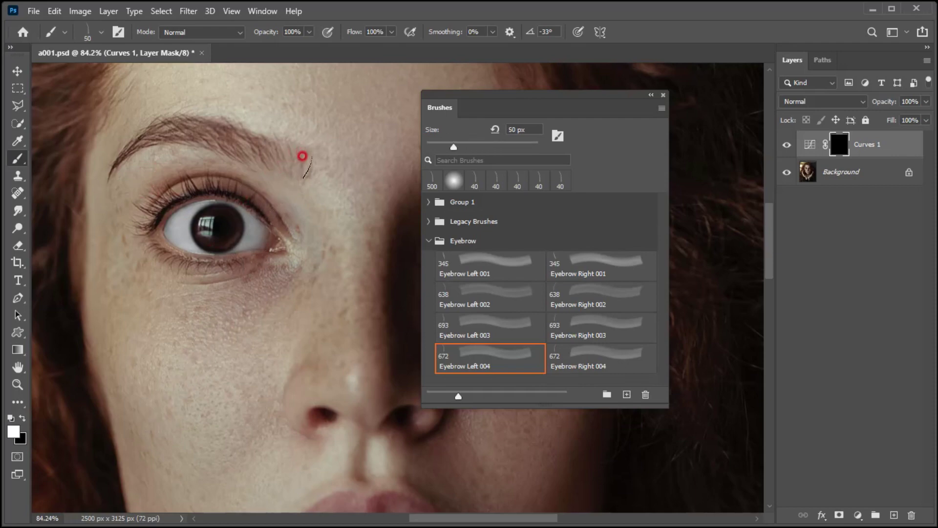
Stamp individual hairs at the inner end of the eyebrow, near the nose, on the Curves 1 mask
left_click(302, 156)
left_click(300, 151)
left_click(306, 160)
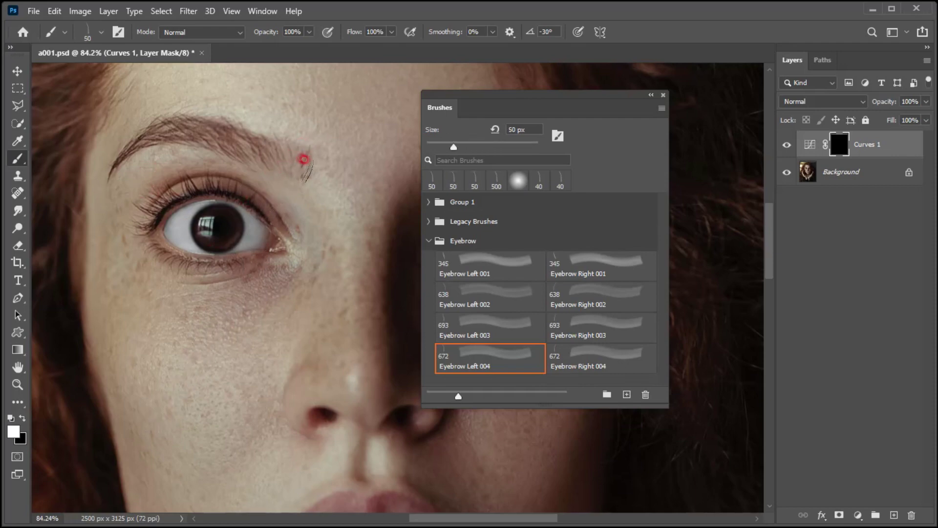
left_click(292, 154)
left_click(308, 159)
left_click(289, 150)
left_click(299, 142)
Rotate the brush tip to 2° and stamp hairs along the inner half of the eyebrow
key("Right")
key("Right")
key("Right")
key("Right")
key("Right")
key("Right")
key("Right")
key("Right")
key("Right")
key("Right")
key("Right")
key("Right")
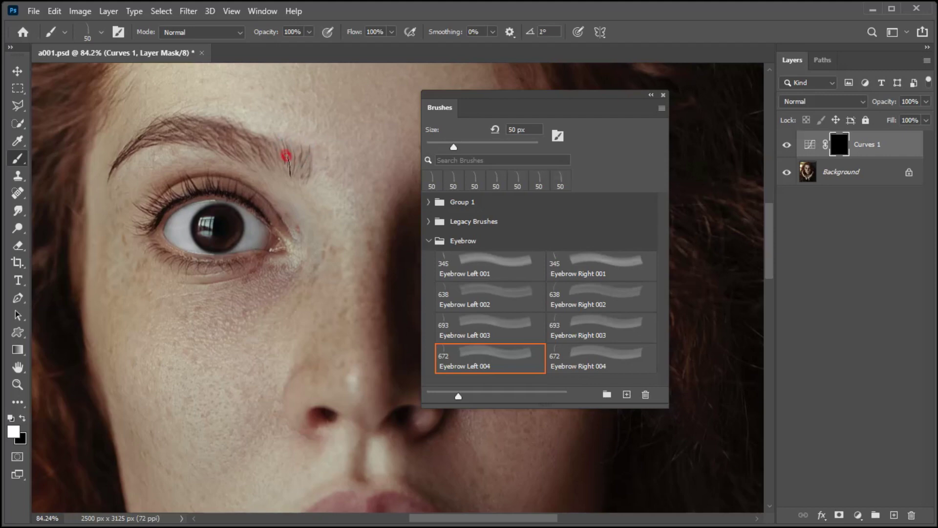
left_click(252, 142)
Rotate the brush tip to 14° to follow the hair direction toward the eyebrow's arch
key("Right")
key("Right")
key("Right")
key("Right")
key("Right")
key("Right")
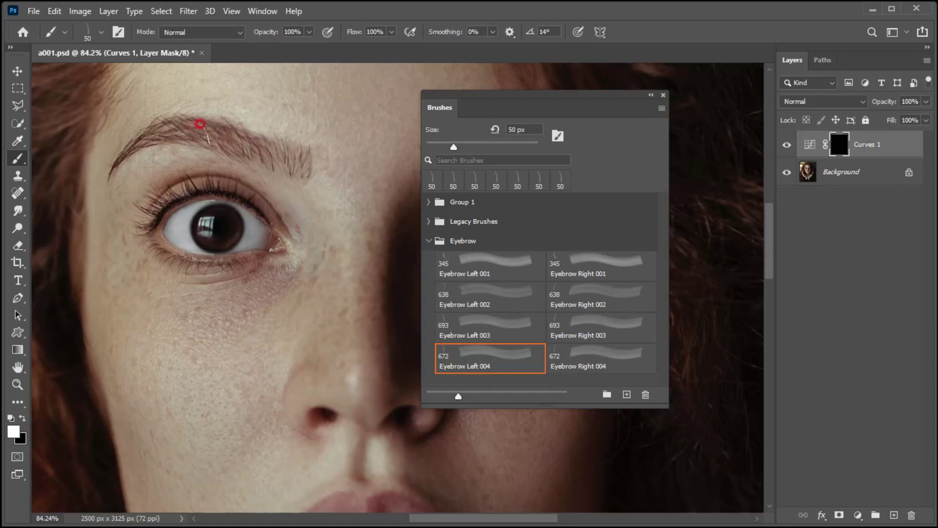
Rotate the brush tip in stages to 45°, filling the arch and middle of the eyebrow with more hairs
key("Left")
key("Left")
key("Left")
key("Left")
key("Left")
key("Left")
key("Left")
key("Left")
key("Left")
key("Left")
key("Left")
key("Left")
key("Left")
key("Left")
key("Left")
key("Left")
key("Left")
key("Left")
key("Left")
key("Left")
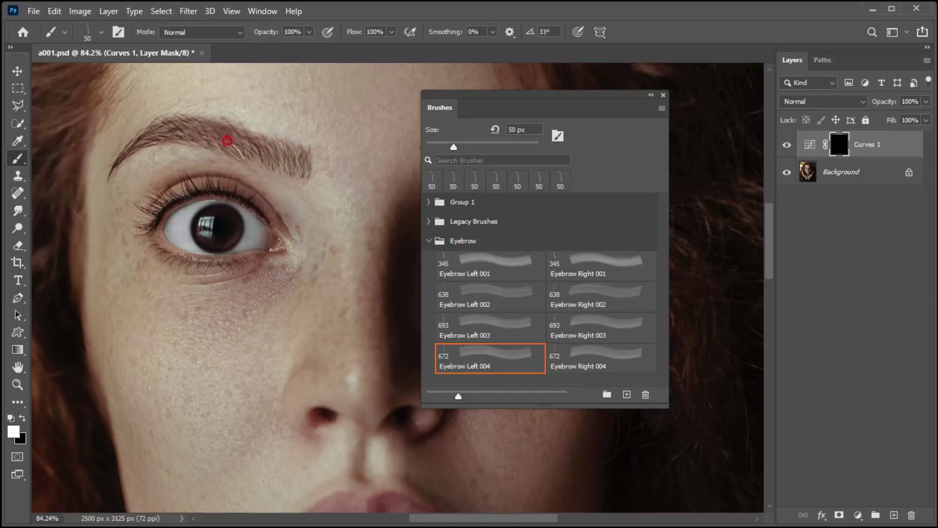
key("Left")
key("Left")
Soften the painted hairs by applying a Gaussian Blur with a 0.5 pixel radius to the Curves 1 mask
left_click(186, 12)
mouse_move(232, 180)
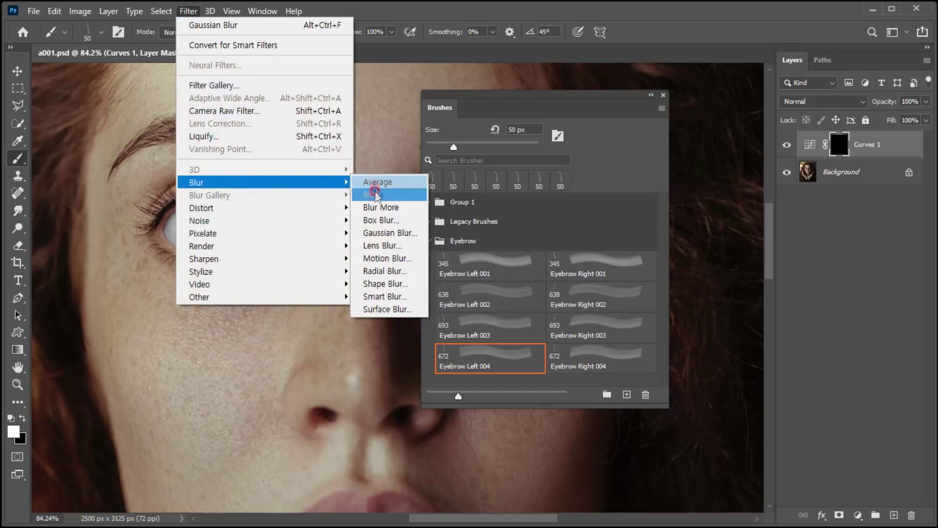
left_click(373, 233)
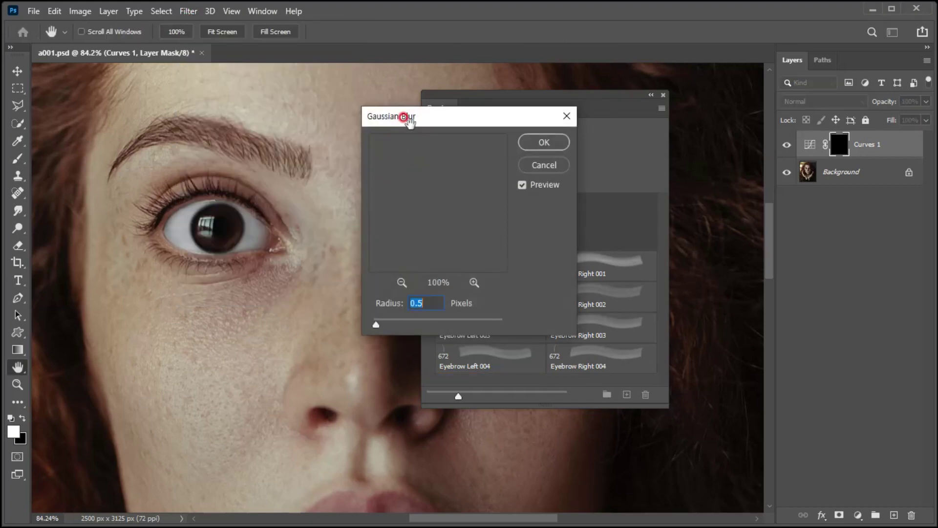
left_click_drag(415, 116, 391, 100)
left_click(394, 280)
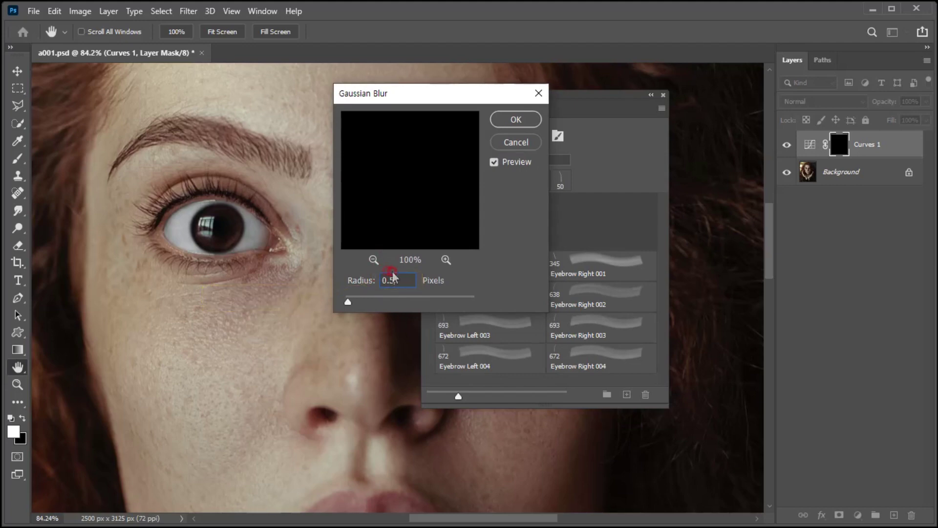
left_click(504, 119)
key("b")
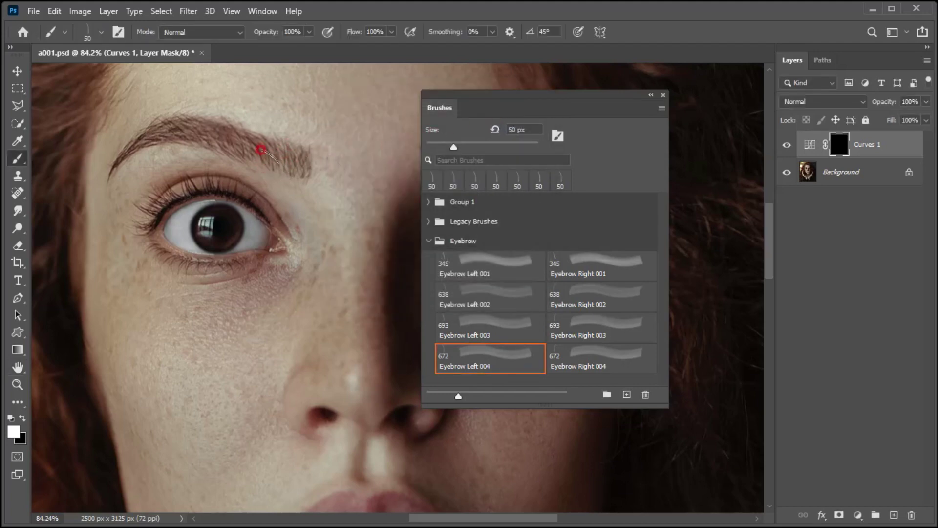
Add a second Curves adjustment layer and darken it by pulling the midpoint down to about input 124, output 62
left_click(859, 514)
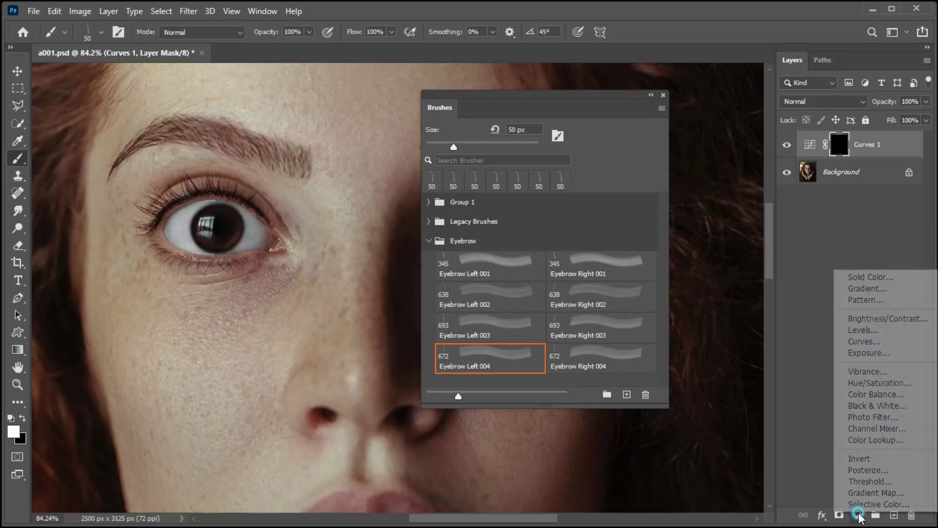
left_click(864, 342)
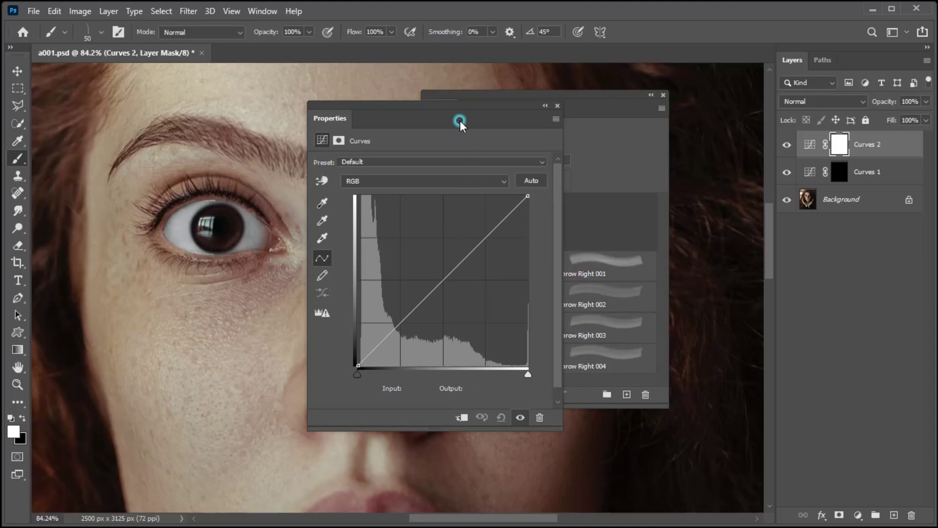
left_click_drag(460, 121, 451, 145)
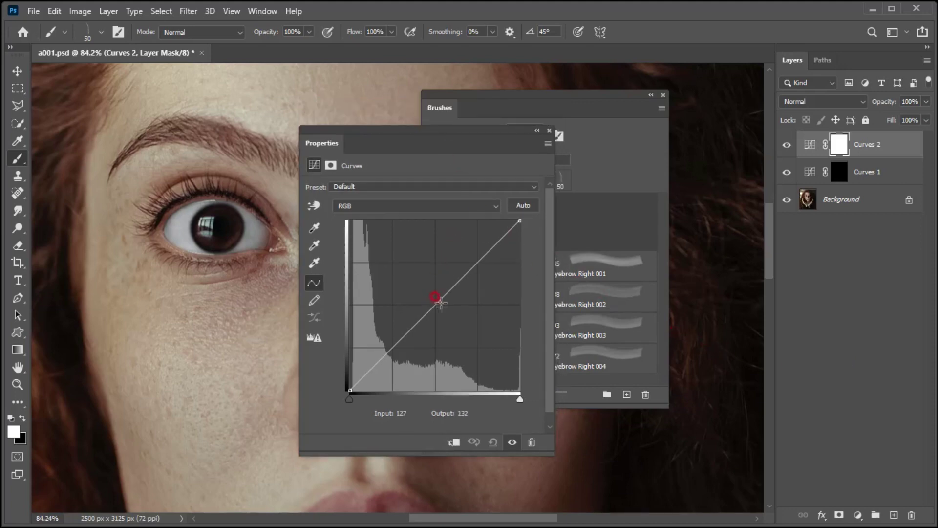
left_click_drag(434, 303, 434, 348)
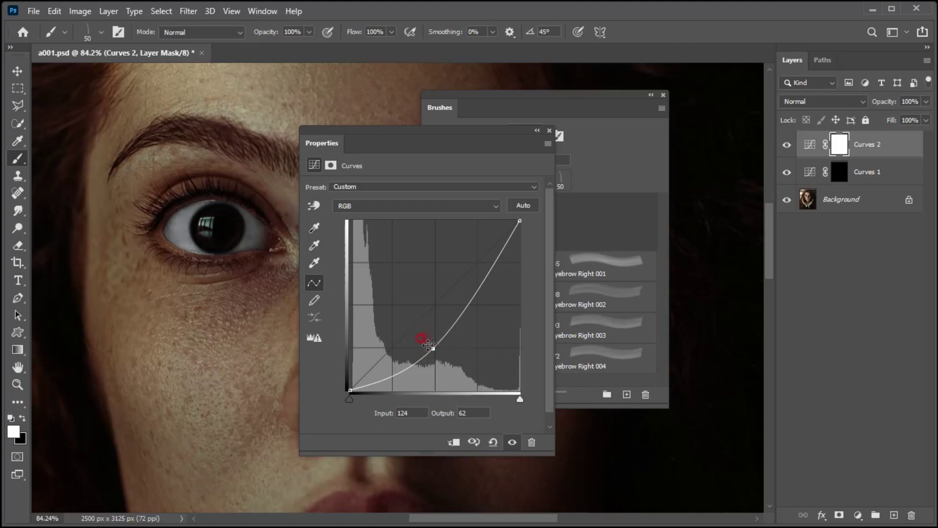
left_click(548, 130)
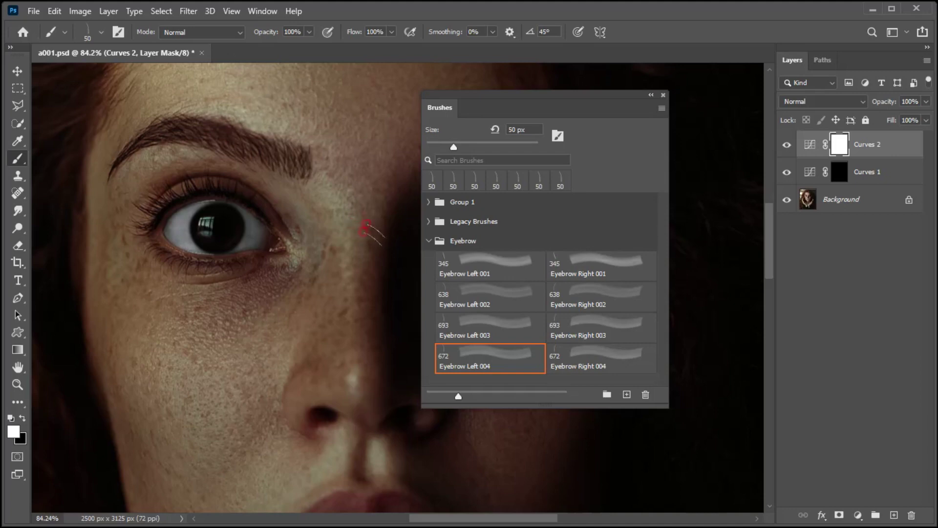
Invert the Curves 2 layer mask to black
left_click(839, 144)
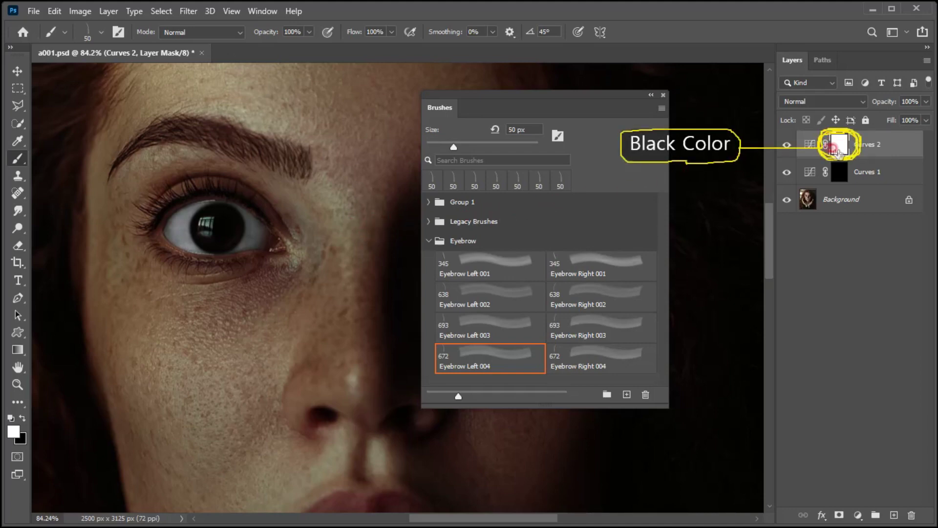
left_click(832, 144)
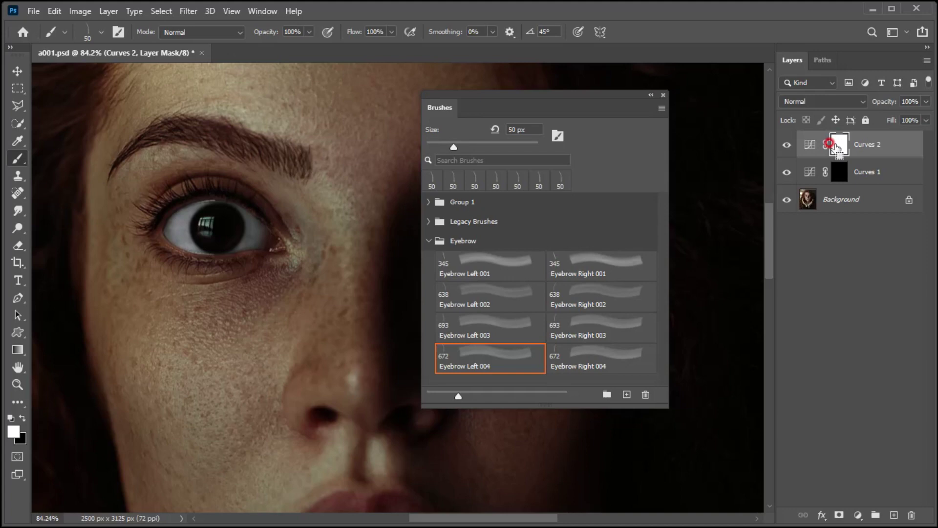
key("ctrl+i")
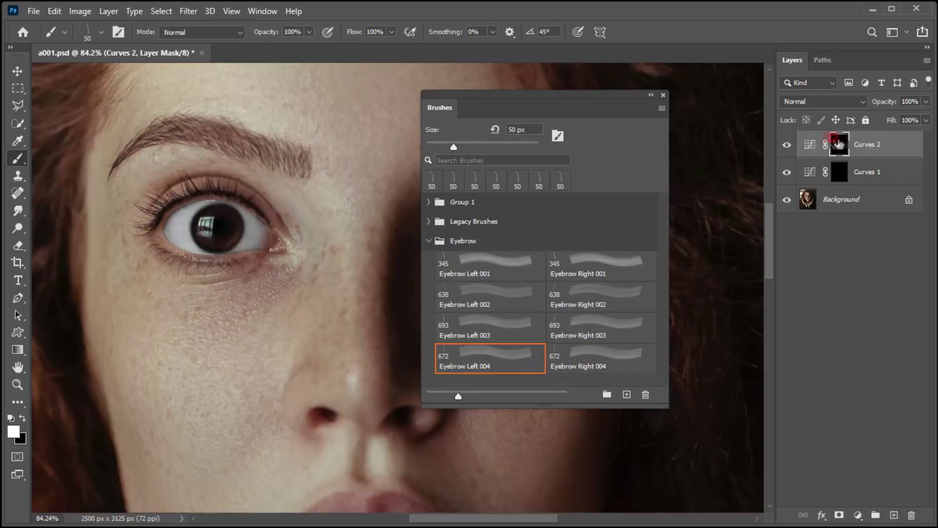
Choose the soft round brush 부드러운 원 압력 불투명도 from Group 1 and set its flow to 5%
left_click(428, 241)
left_click(428, 202)
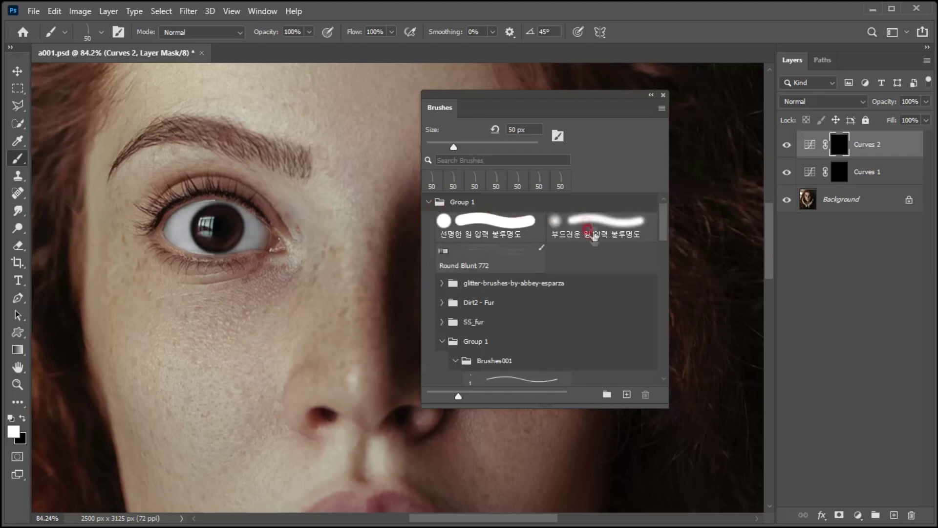
left_click(563, 222)
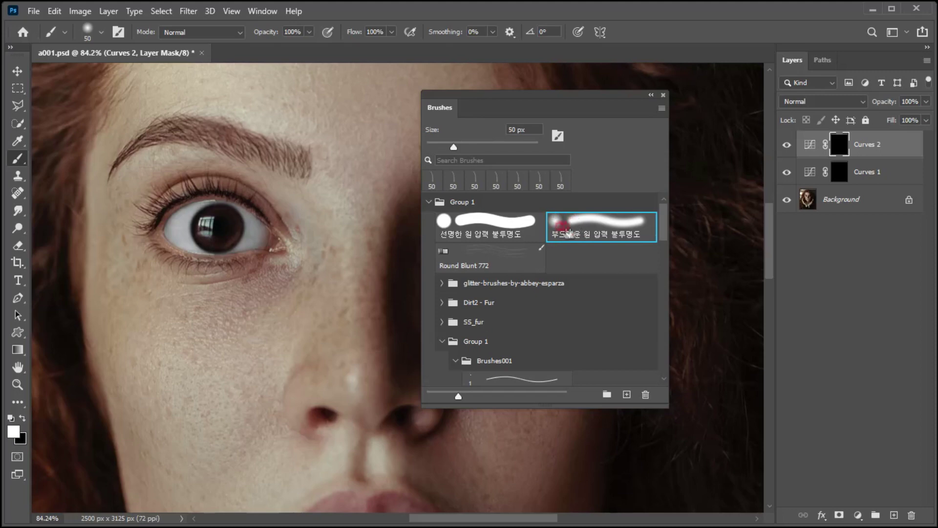
left_click(375, 29)
type("5")
Paint softly over the inner part of the eyebrow on the Curves 2 mask, and switch to the Move tool
left_click(288, 165)
mouse_move(299, 177)
left_mouse_down()
mouse_move(232, 138)
mouse_move(293, 159)
mouse_move(288, 173)
mouse_move(262, 147)
mouse_move(195, 122)
mouse_move(119, 136)
mouse_move(291, 164)
mouse_move(244, 143)
left_mouse_up()
key("v")
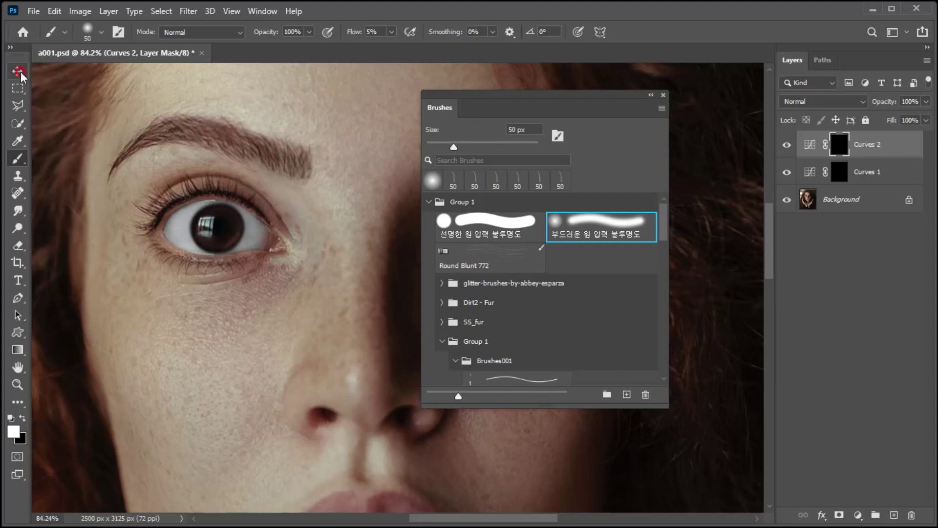
left_click_drag(270, 130, 247, 140)
Compare the eyebrow before and after by repeatedly hiding and showing both Curves layers above the Background
left_click(786, 200)
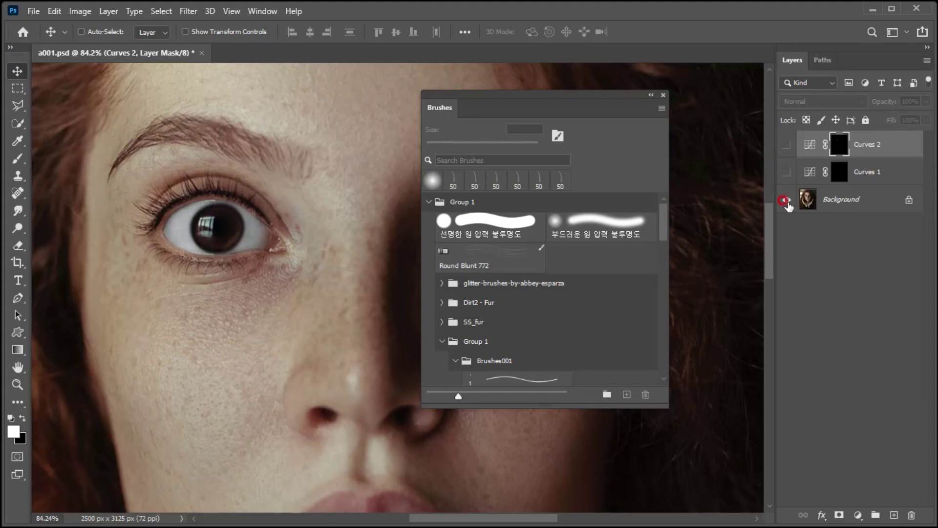
left_click(786, 200, "alt")
left_click(786, 200, "alt")
left_click(786, 200, "alt")
left_click(786, 201, "alt")
left_click(786, 200, "alt")
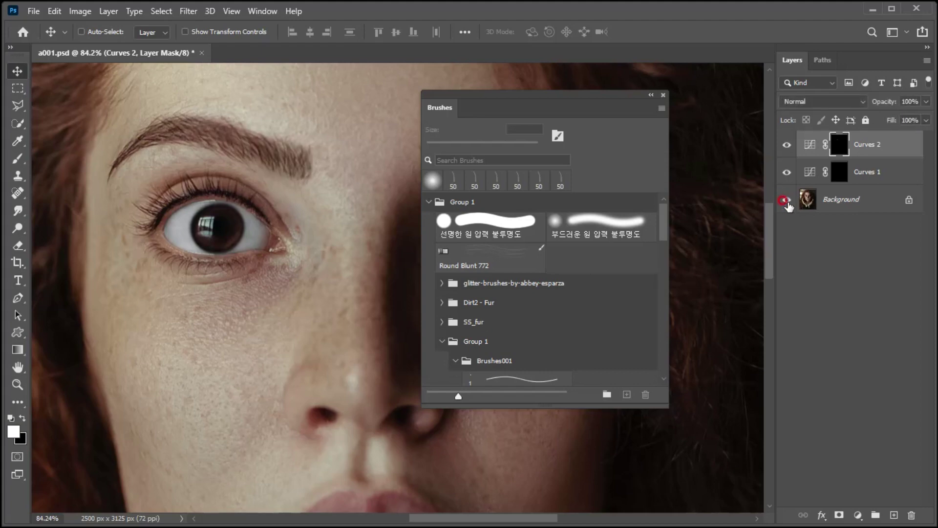
left_click(786, 200, "alt")
left_click(786, 200, "alt")
left_click(786, 200, "alt")
left_click(786, 201, "alt")
left_click(786, 200, "alt")
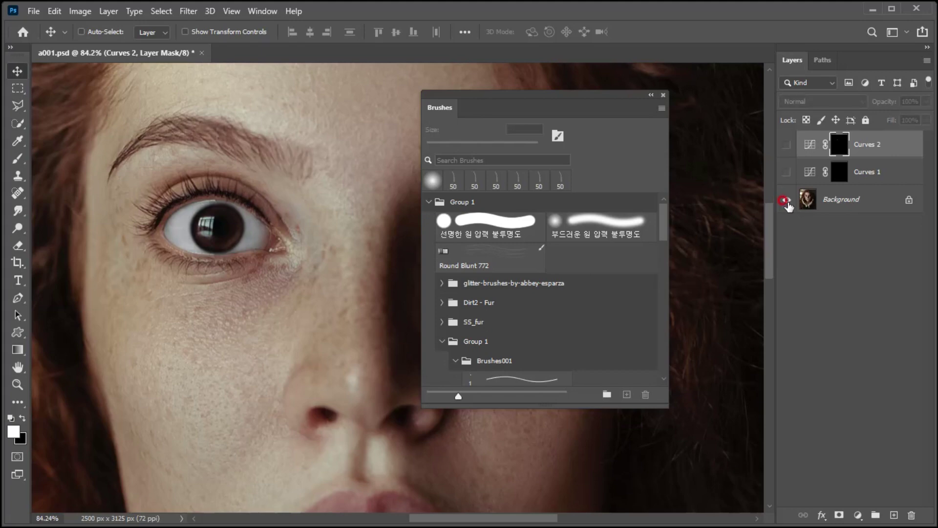
left_click(786, 200, "alt")
left_click(786, 200, "alt")
left_click(786, 200, "alt")
left_click(786, 201, "alt")
left_click(786, 200, "alt")
left_click(786, 200, "alt")
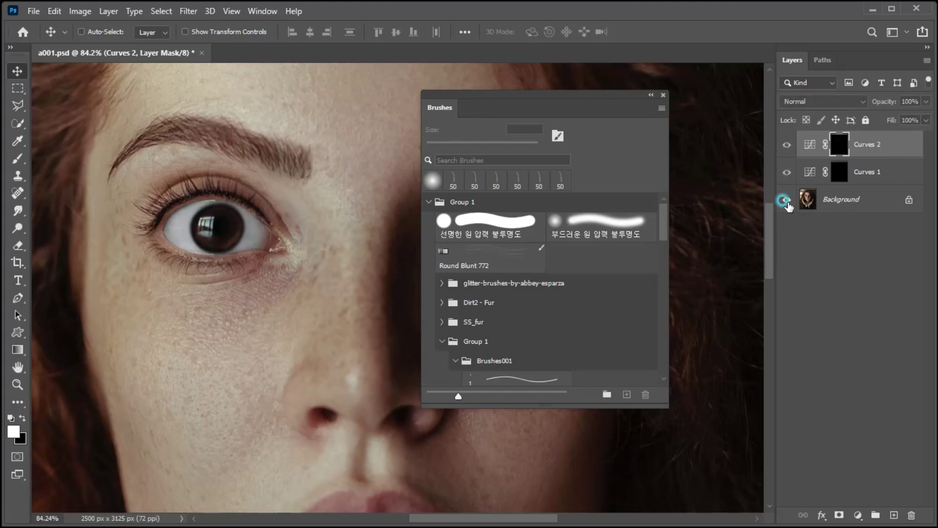
left_click(786, 201, "alt")
left_click(786, 200, "alt")
left_click(786, 201, "alt")
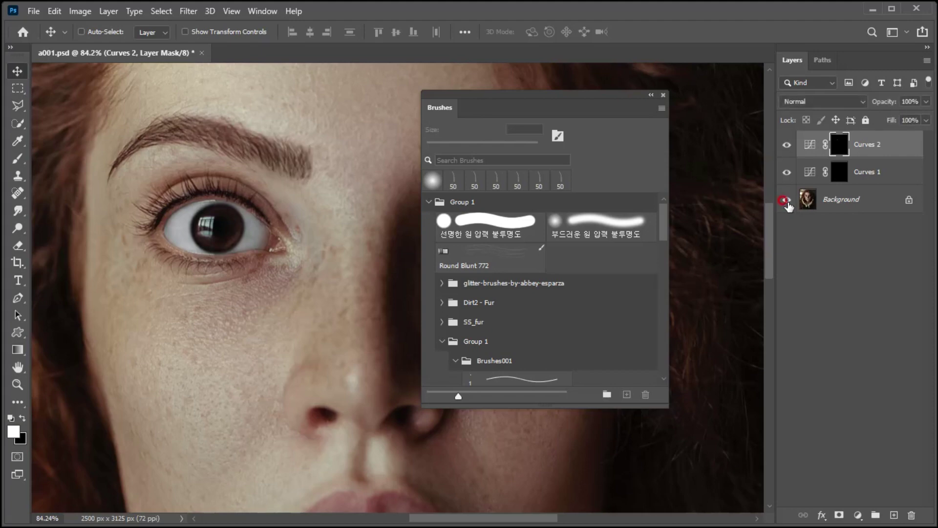